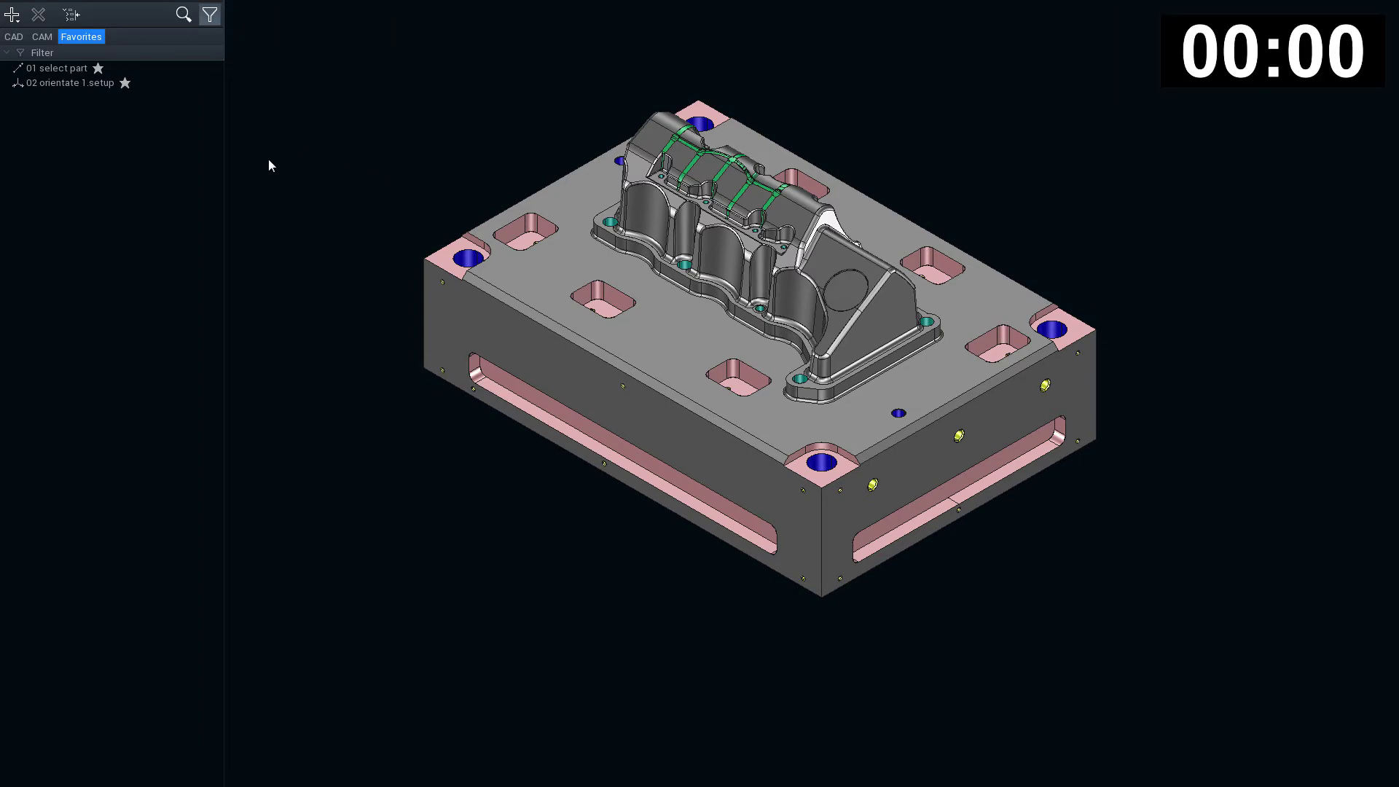
- Move the whole mold plate out as a separate part using the '01 select part' template
double_click(68, 70)
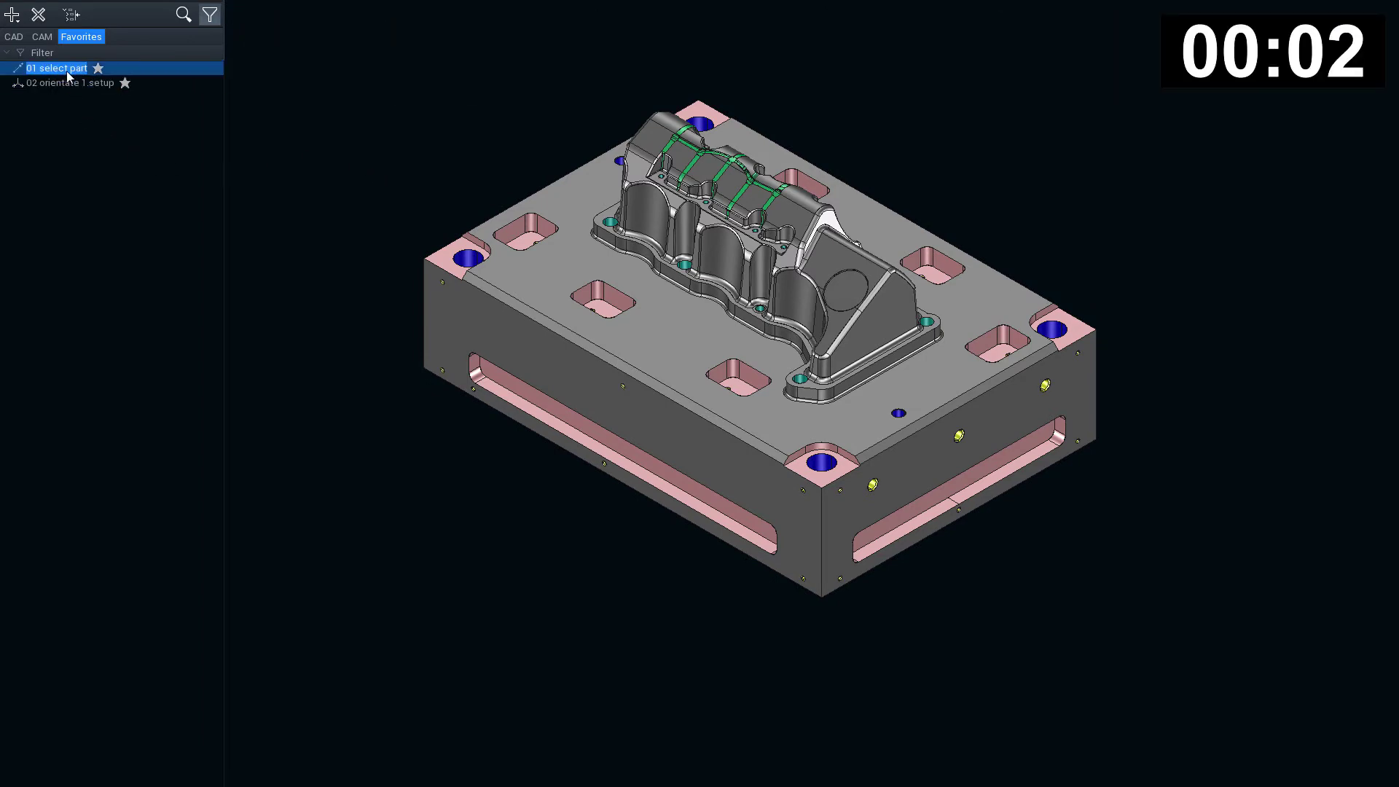
left_click(541, 248)
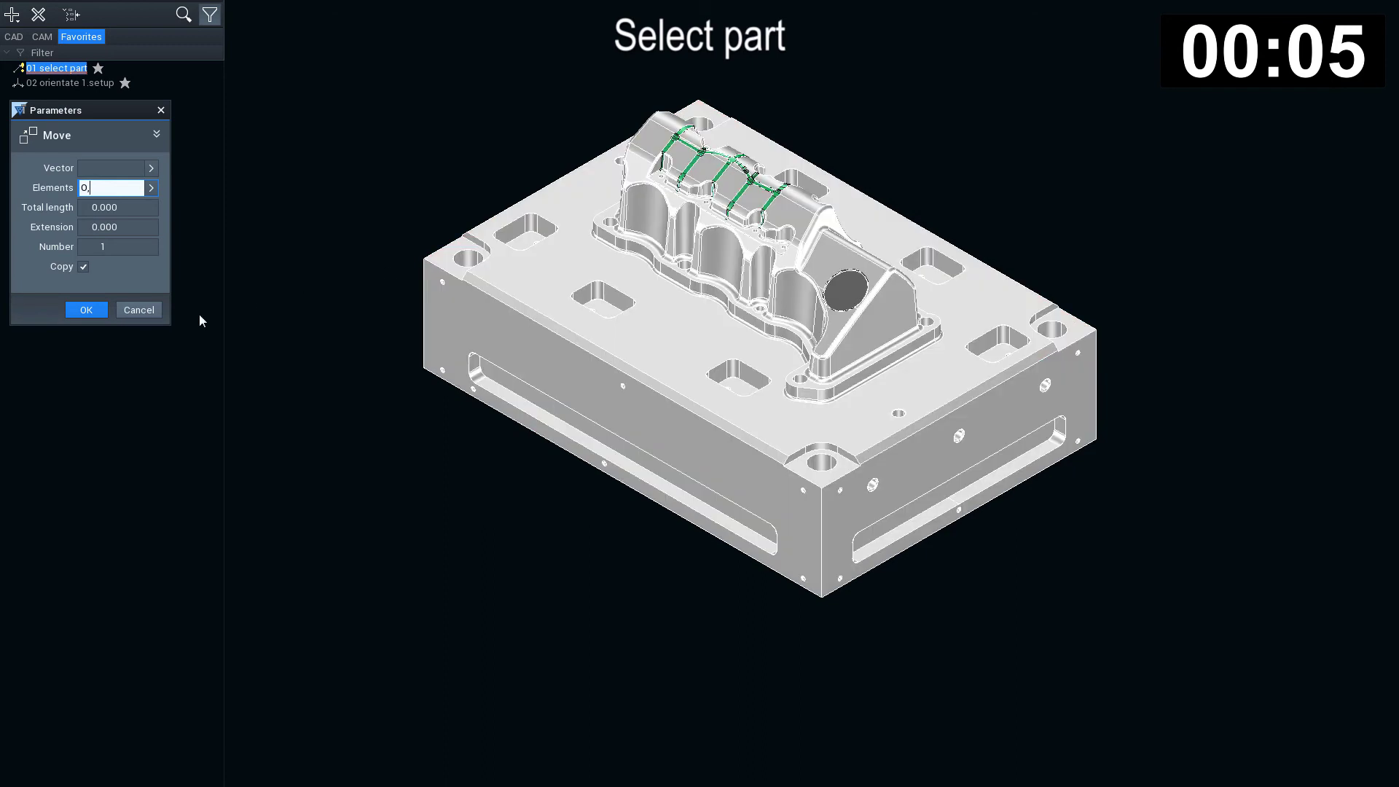
left_click(86, 311)
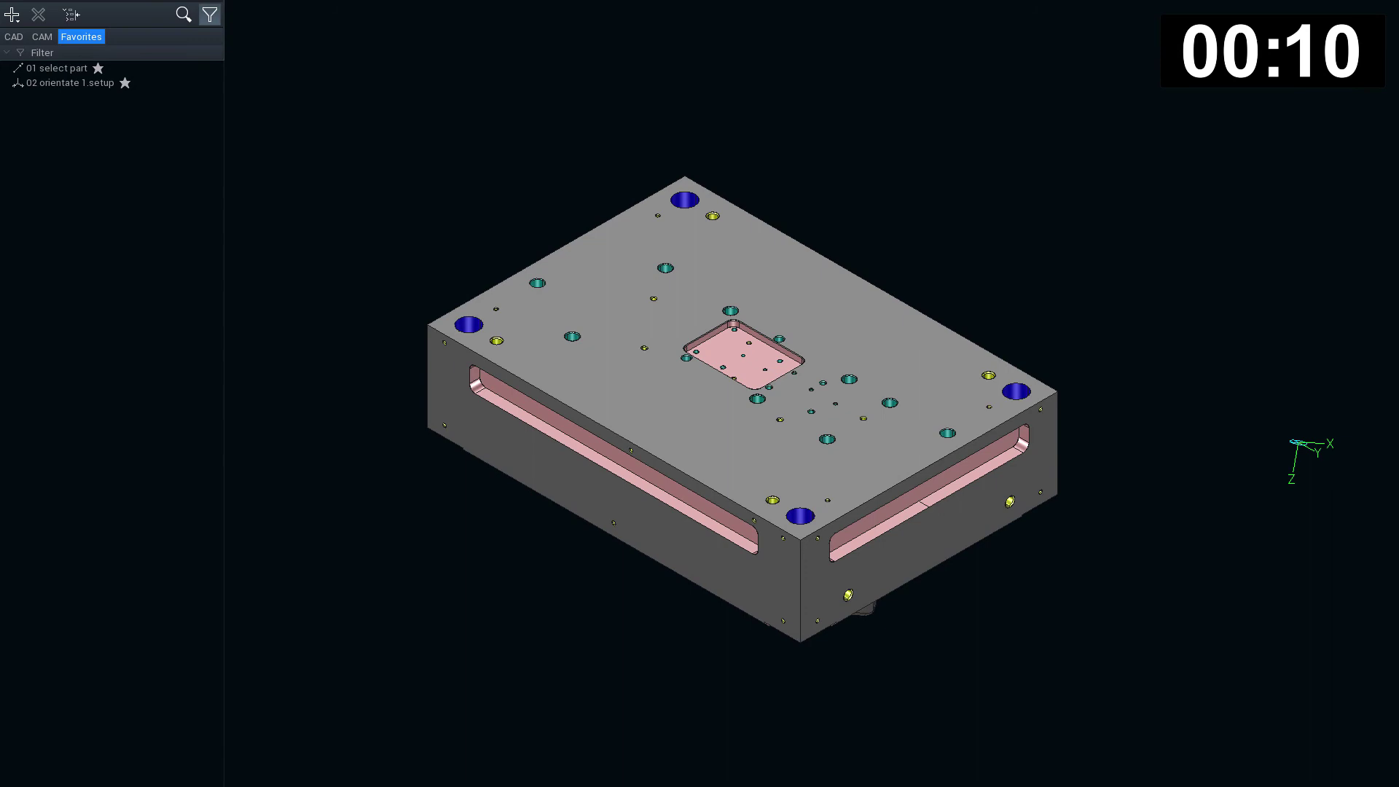
- Define the machining axis system with '02 orientate 1.setup', picking X- and Y-directions on the plate
double_click(104, 83)
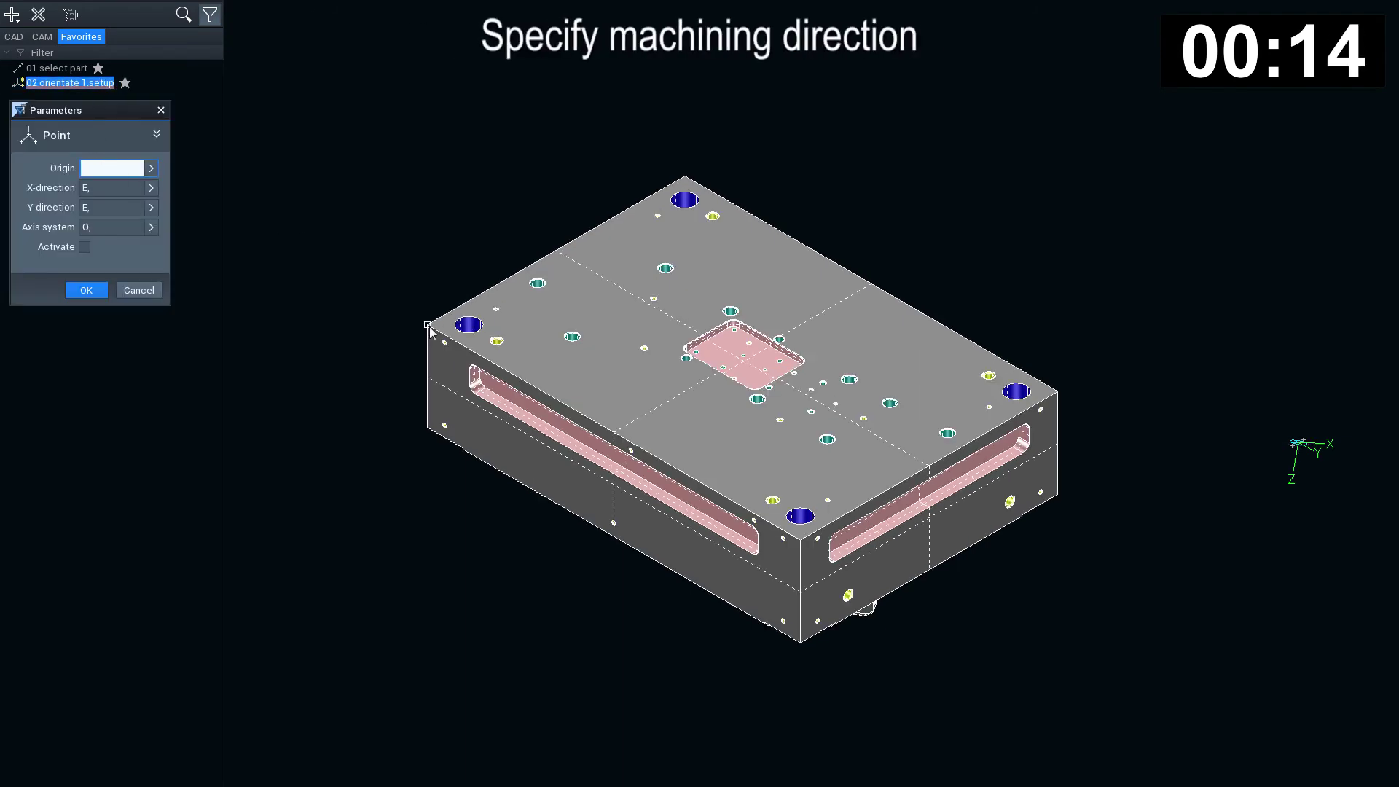
left_click(685, 182)
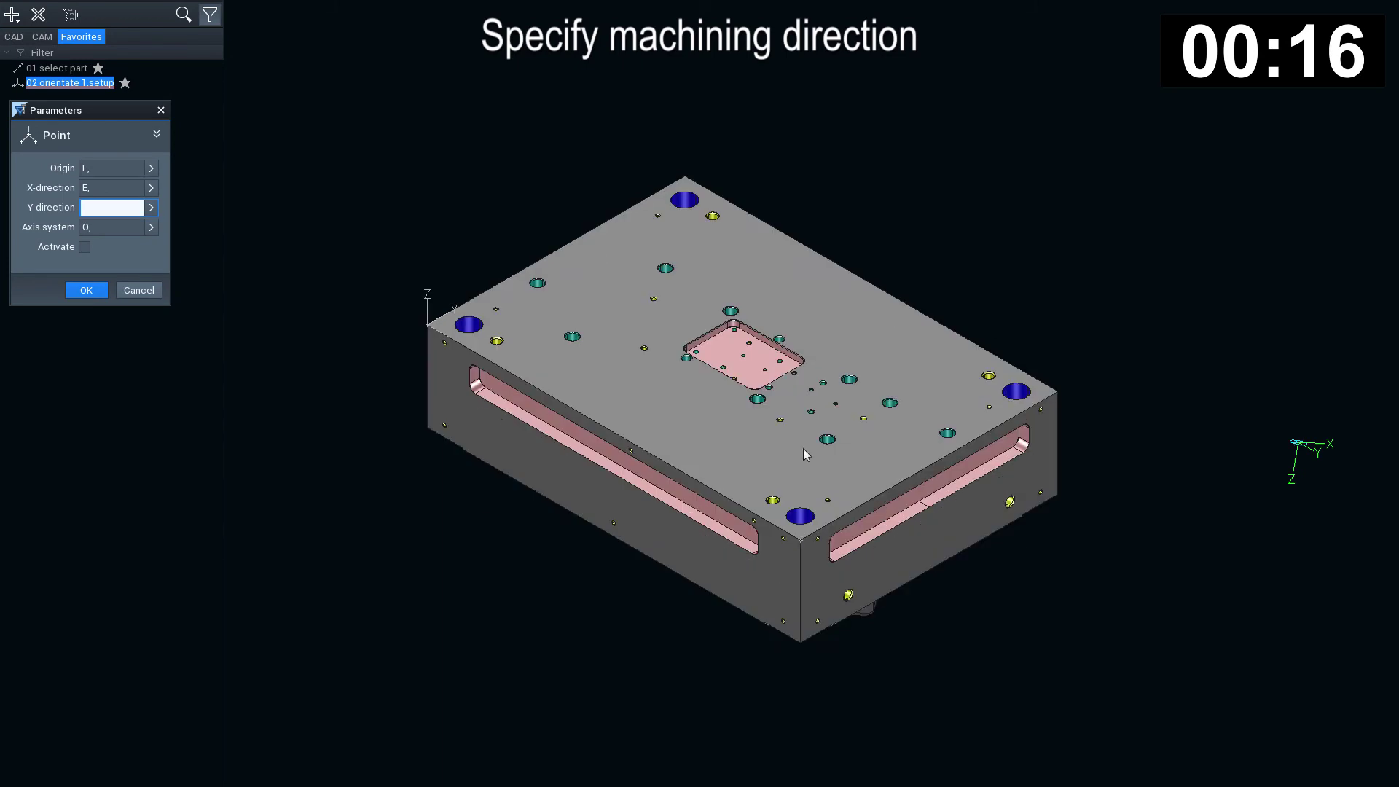
left_click(685, 178)
- Accept the orientation parameters to create the plate's machining axis system and run the setup steps
left_click(88, 291)
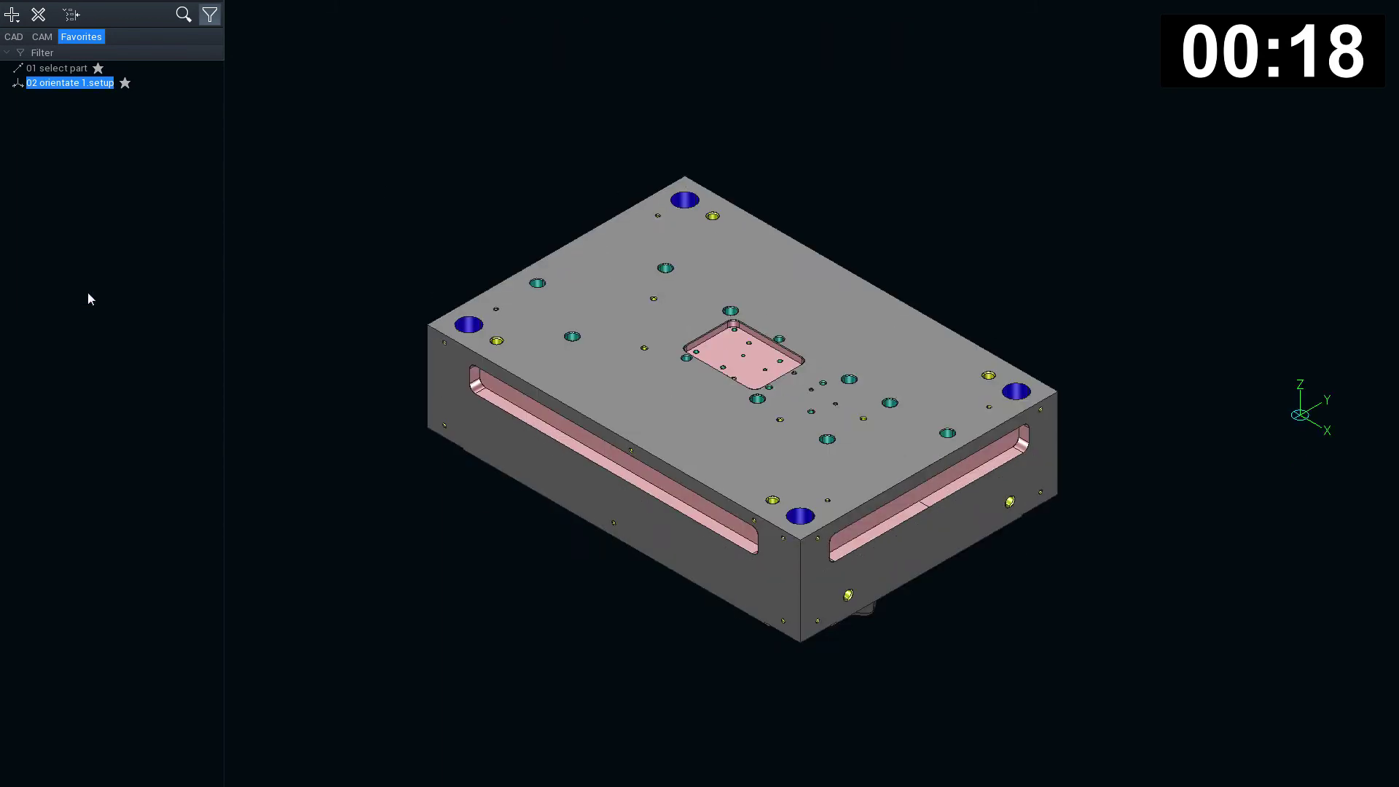